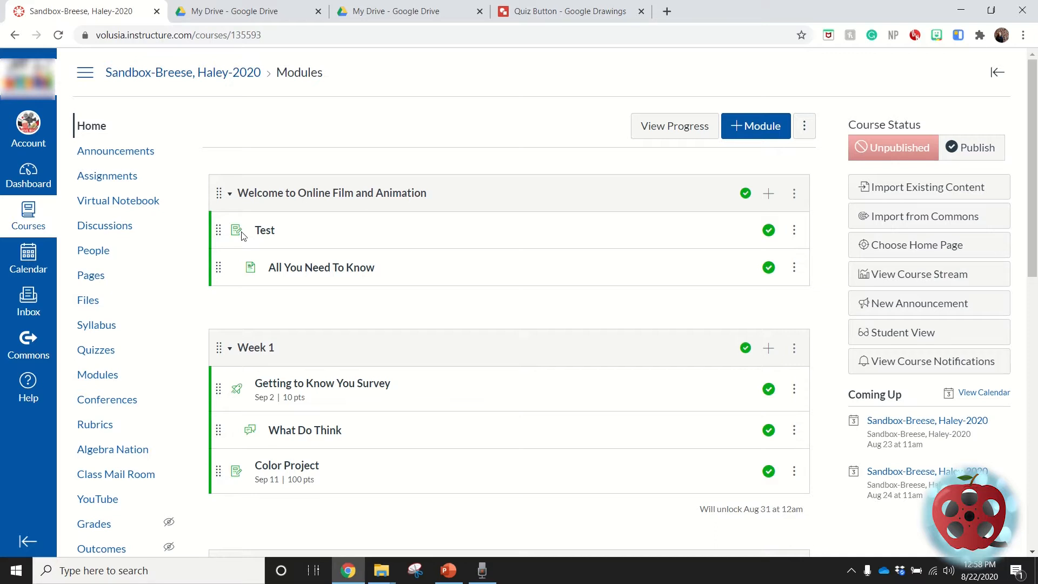
Open the All You Need To Know page for editing and add centred blank lines below the quiz button's table.
click(302, 275)
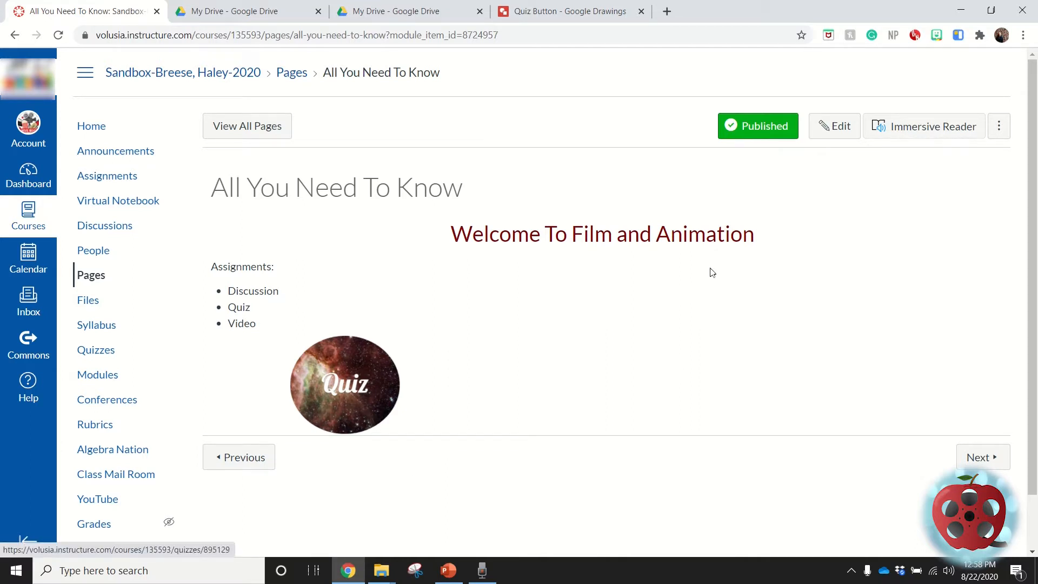
click(828, 126)
drag(799, 292, 788, 382)
click(788, 387)
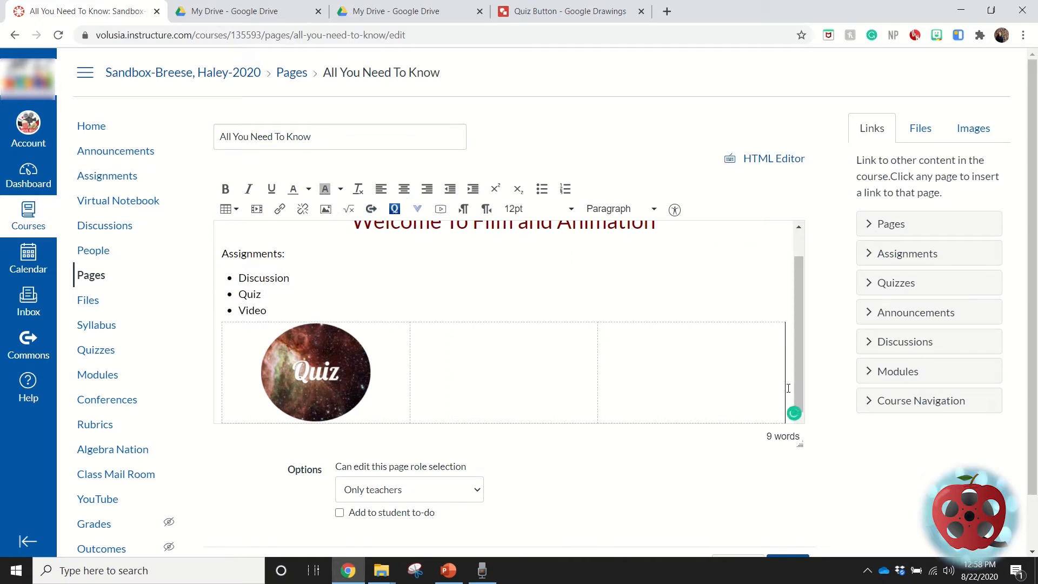
key(Return)
key(Return)
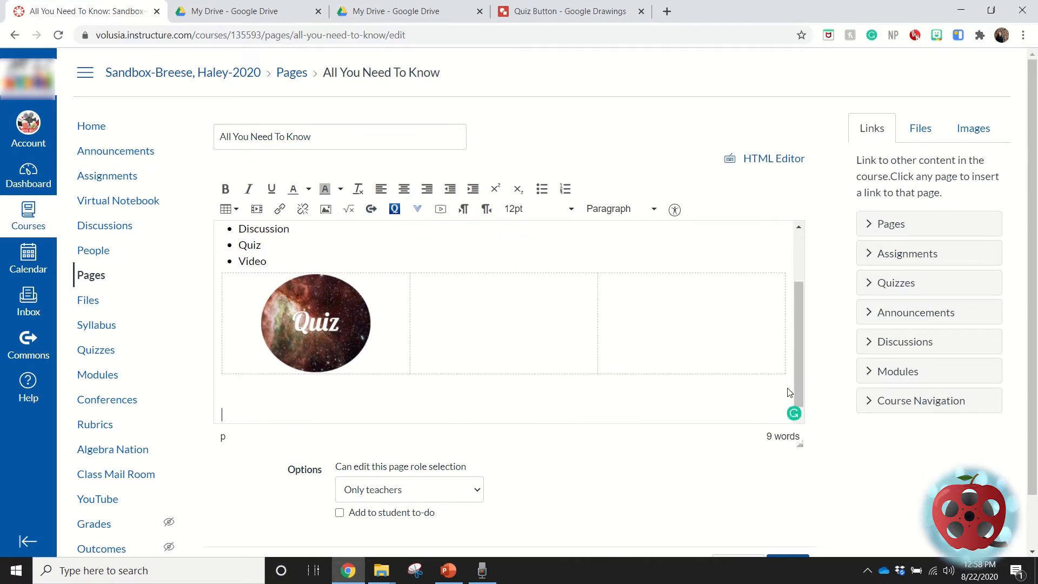
drag(800, 343, 801, 415)
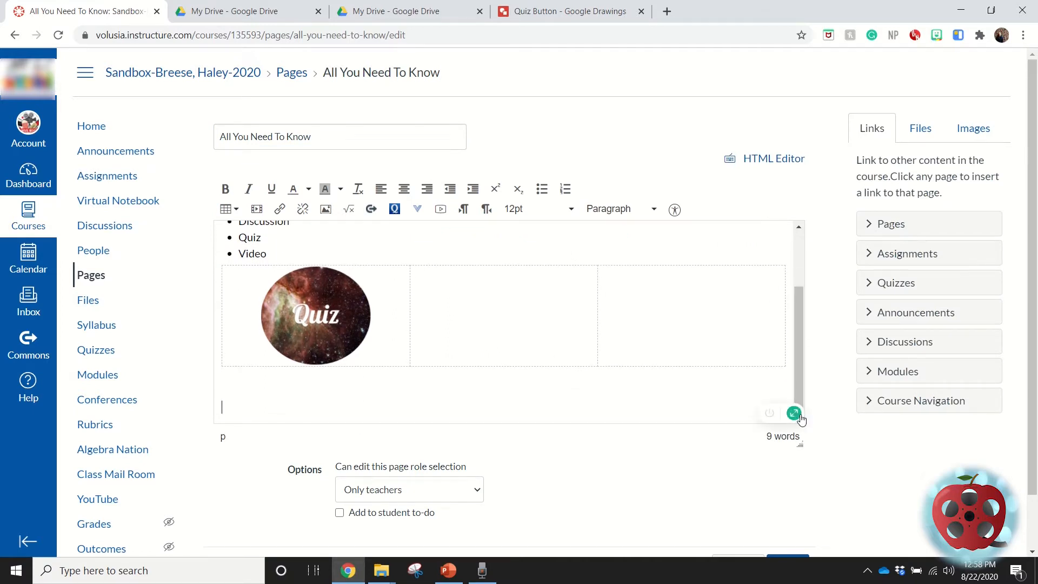
click(404, 189)
Open the Beginning Film and Animation Notebook presentation from Google Drive and publish it to the web.
click(378, 11)
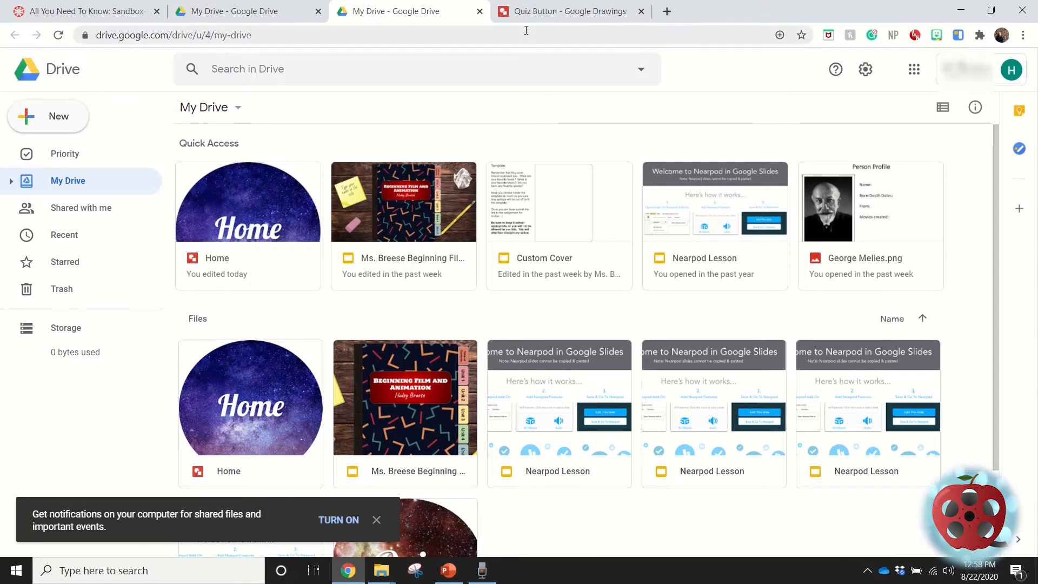
click(418, 259)
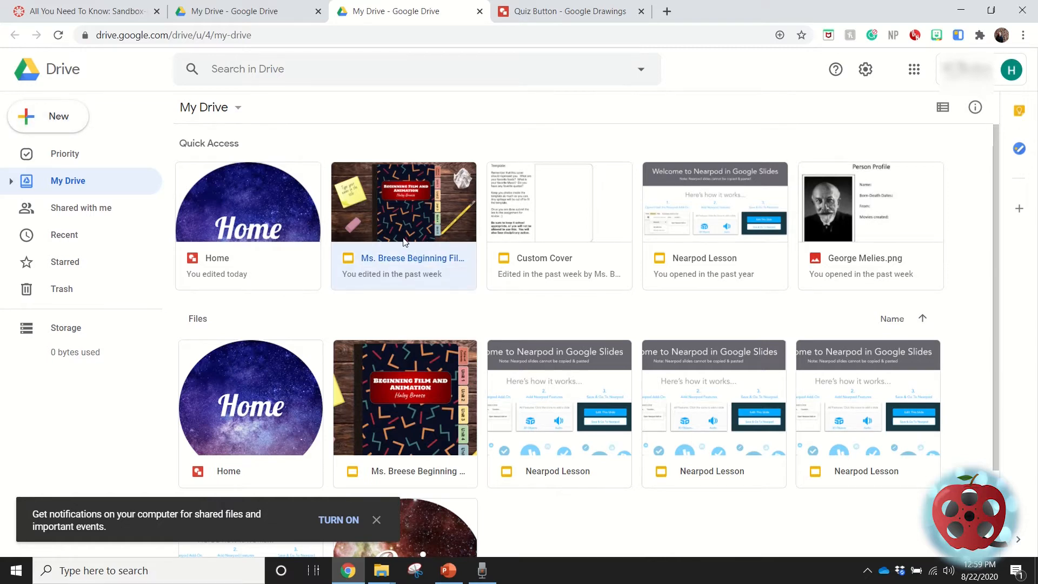
double_click(416, 258)
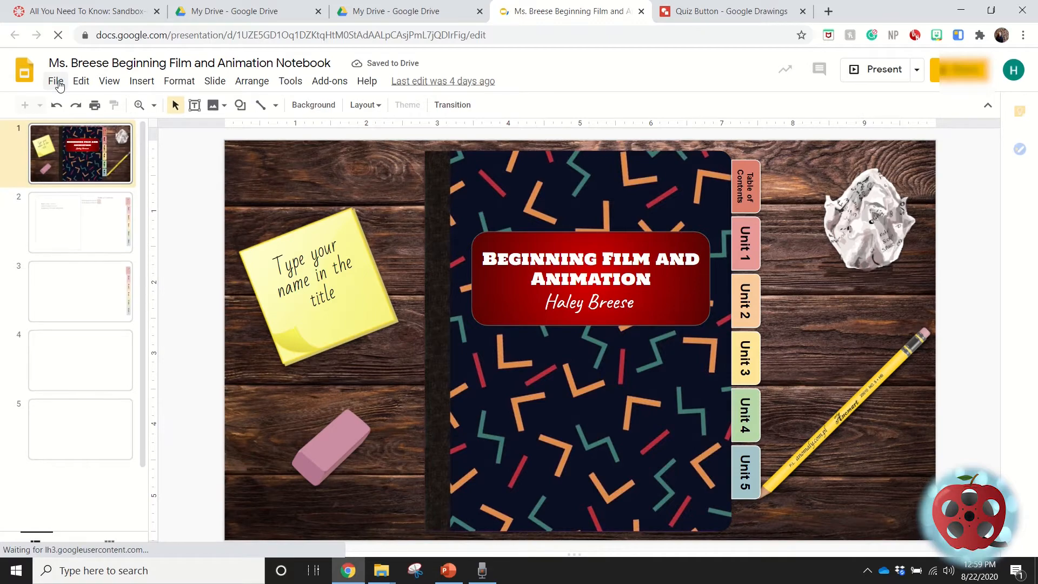
click(57, 82)
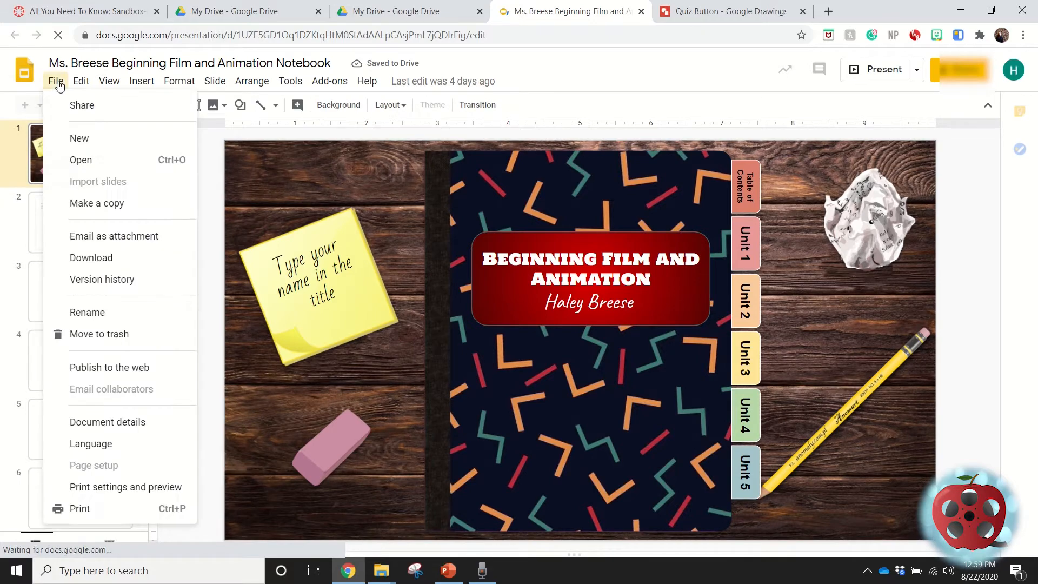
click(125, 368)
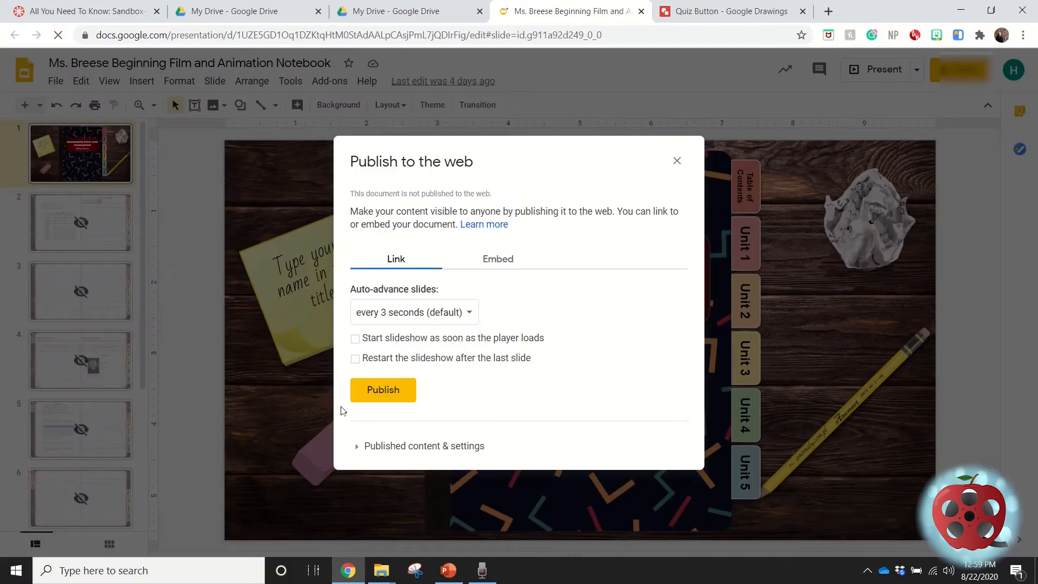
click(395, 390)
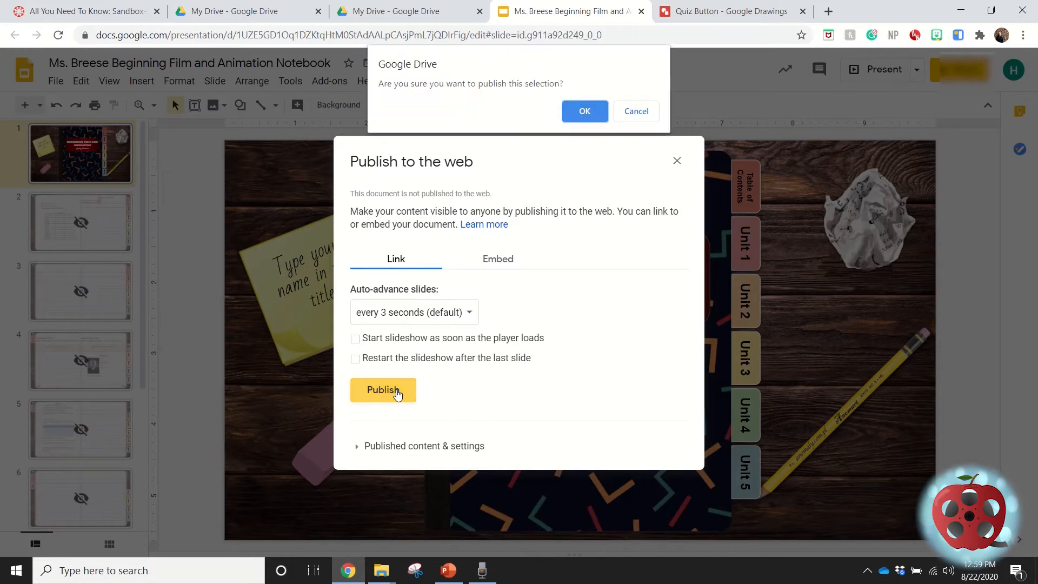
click(584, 107)
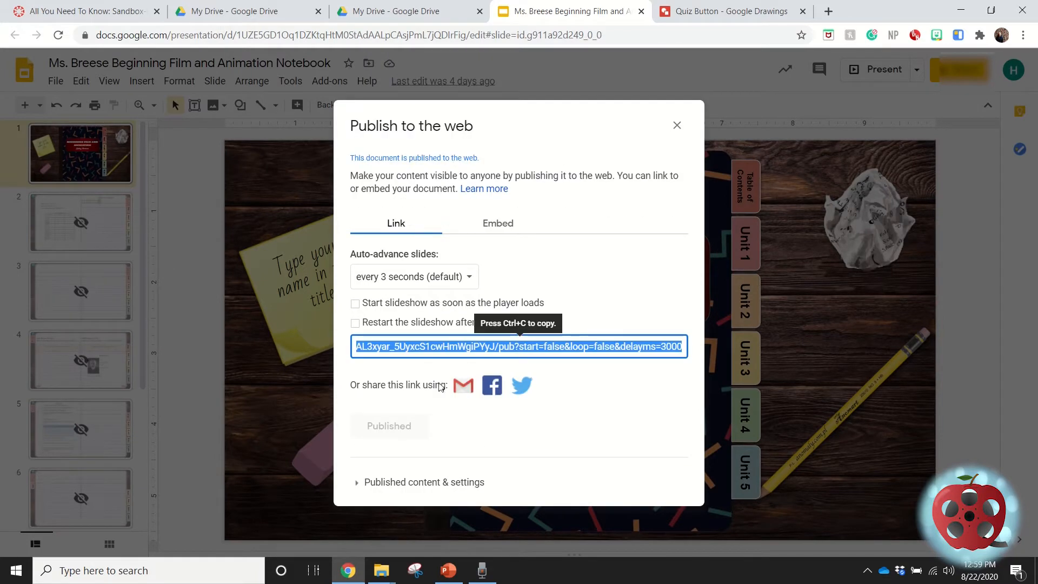
right_click(433, 348)
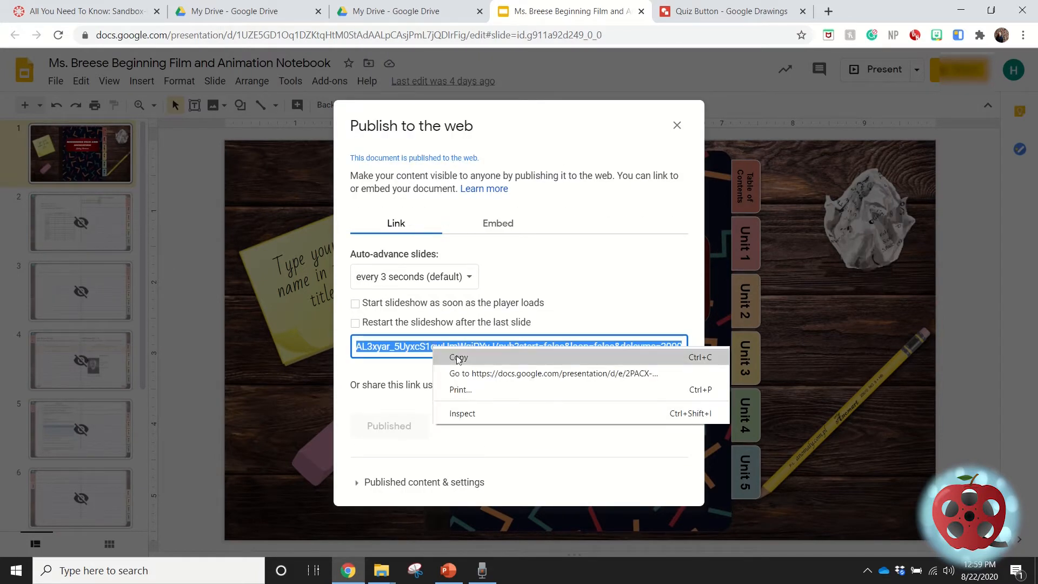
click(459, 359)
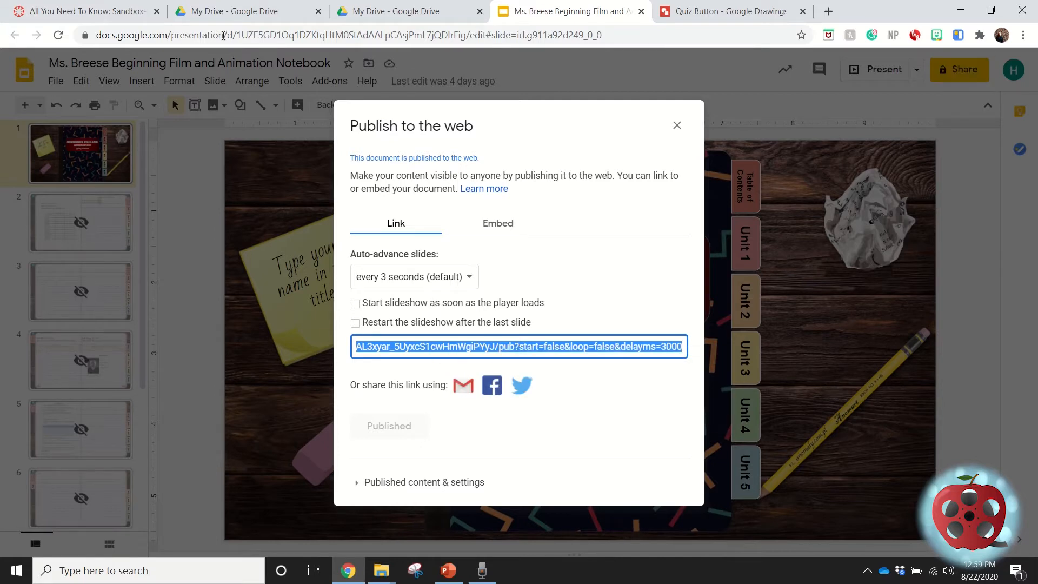
click(61, 7)
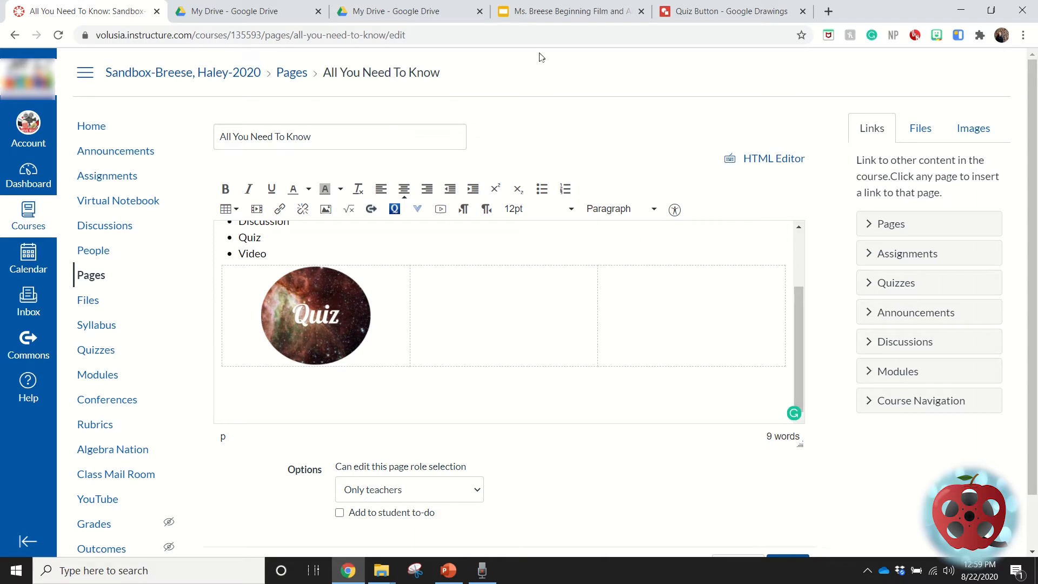
click(552, 6)
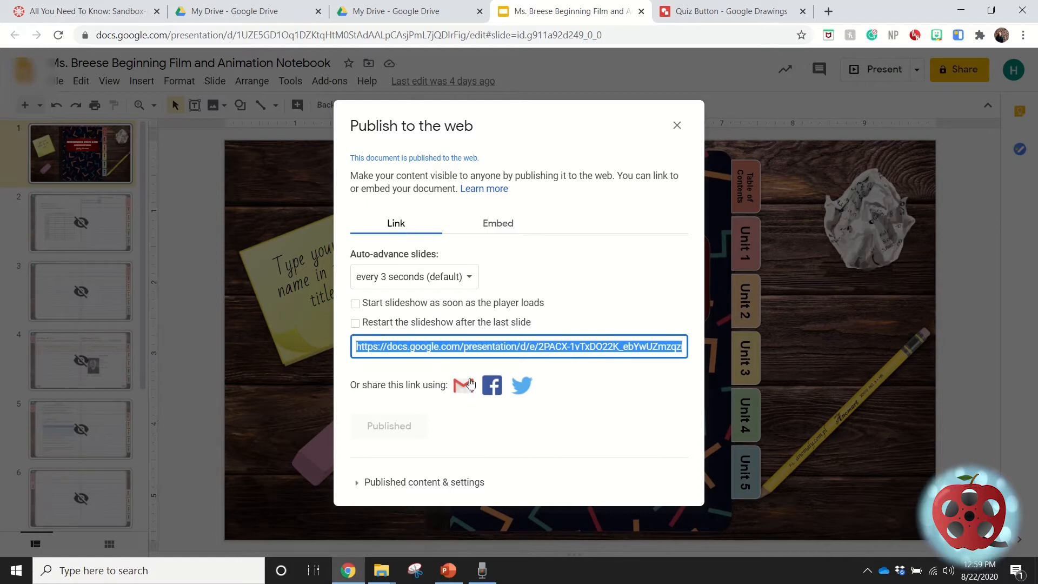
Copy the published presentation's embed code with the slide size kept at Medium (960x569).
click(498, 225)
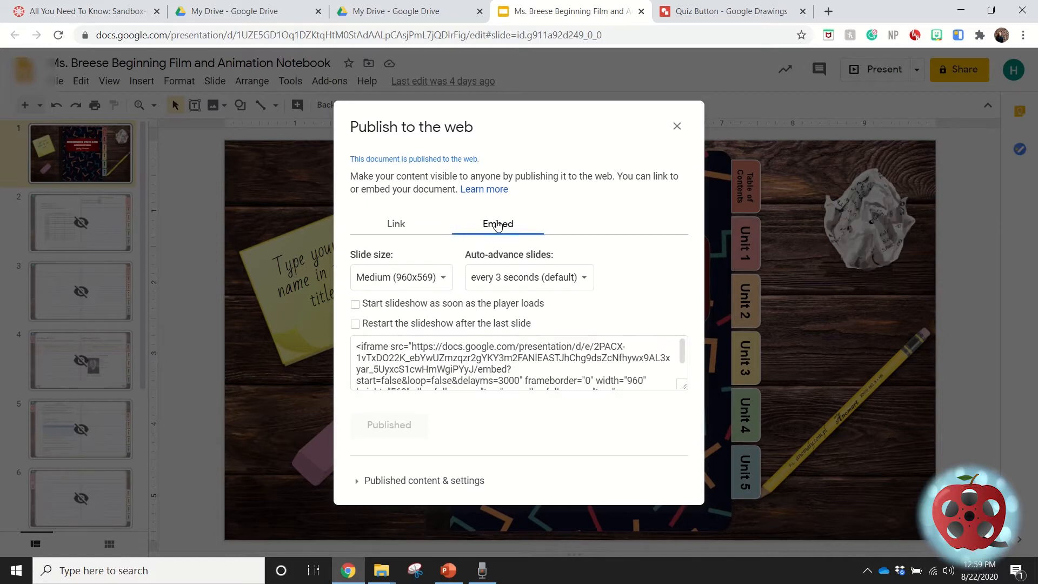
click(391, 369)
right_click(391, 369)
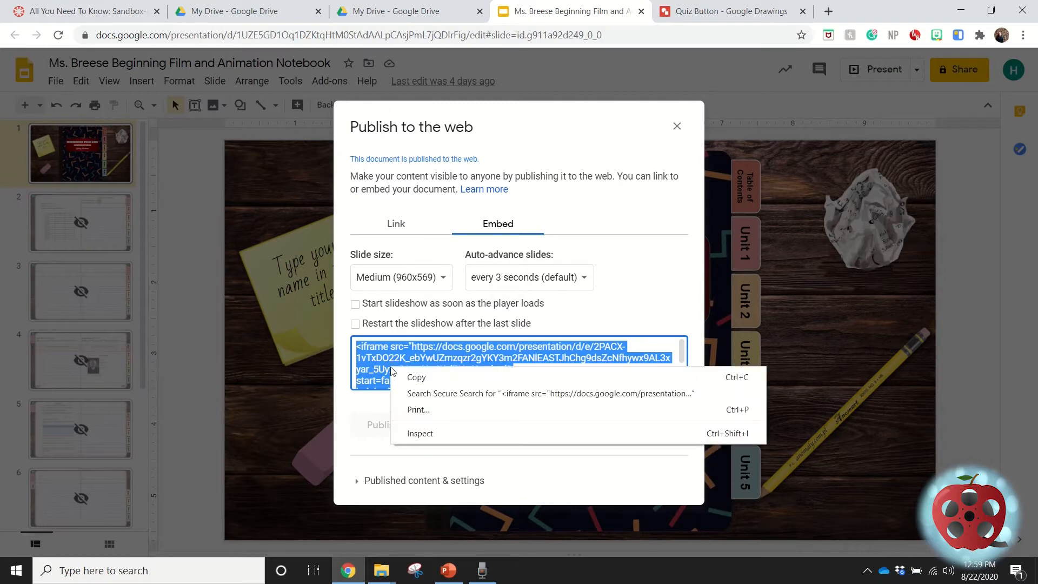
click(421, 378)
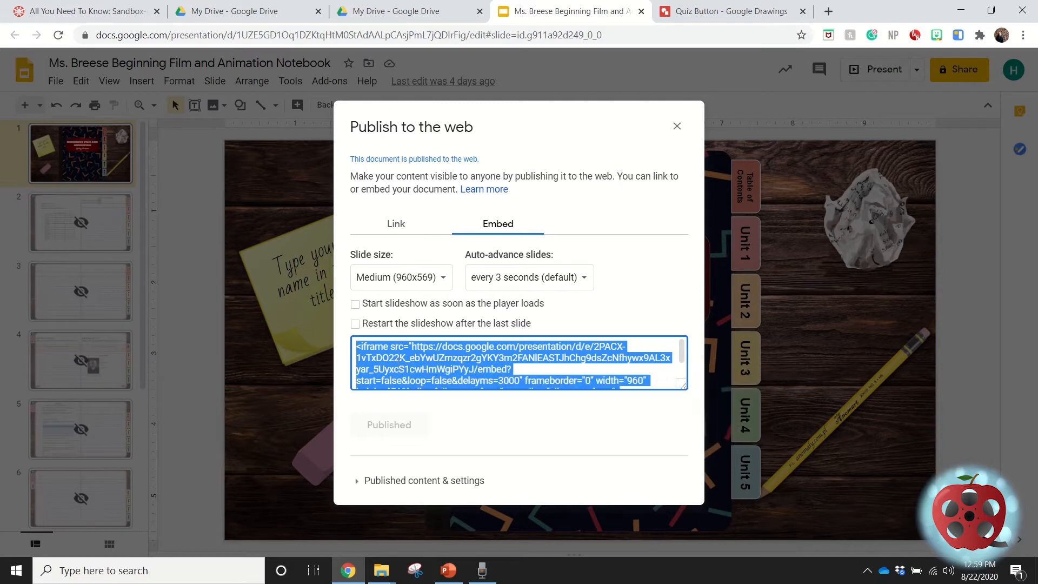
click(400, 277)
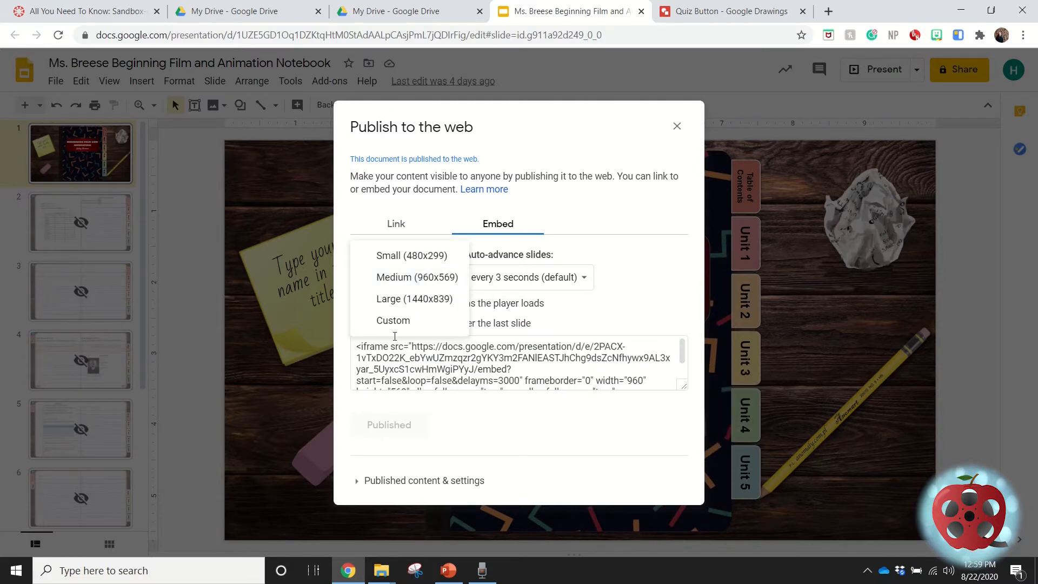
click(640, 277)
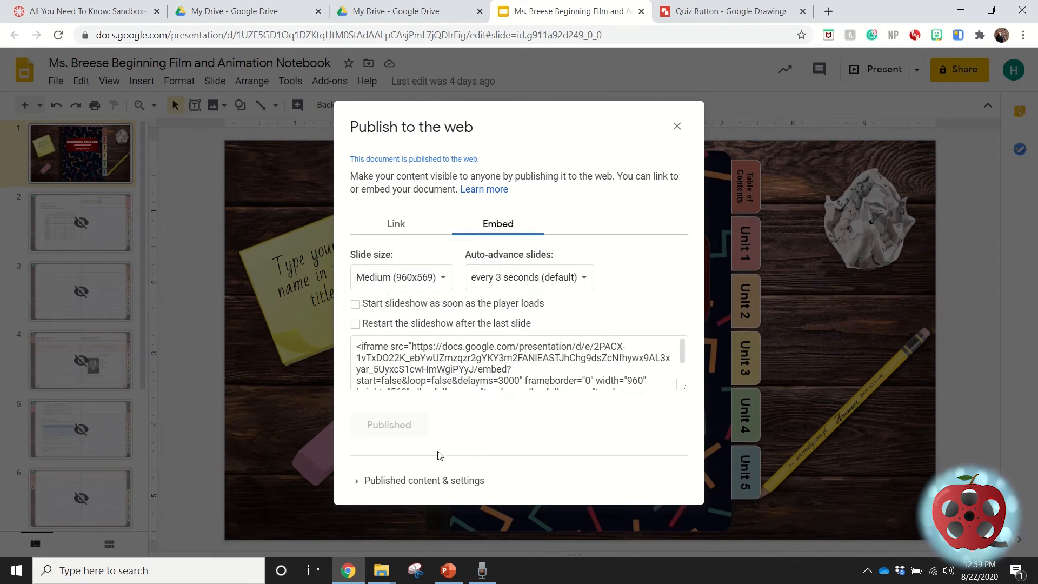
click(444, 371)
click(444, 372)
right_click(443, 372)
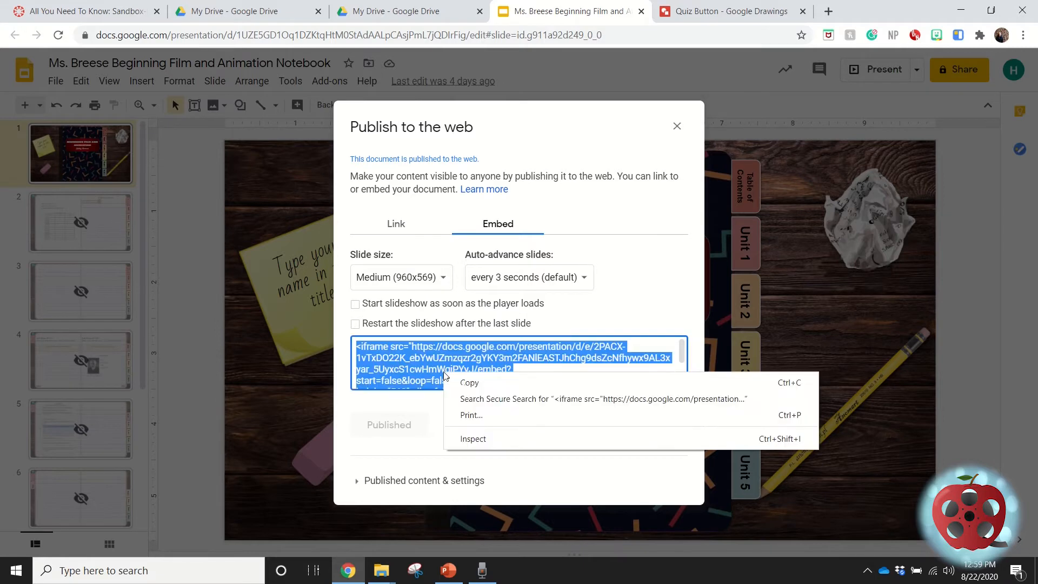
click(466, 389)
Switch to the Canvas page editor and insert the copied embed code as media below the quiz button's table.
click(54, 7)
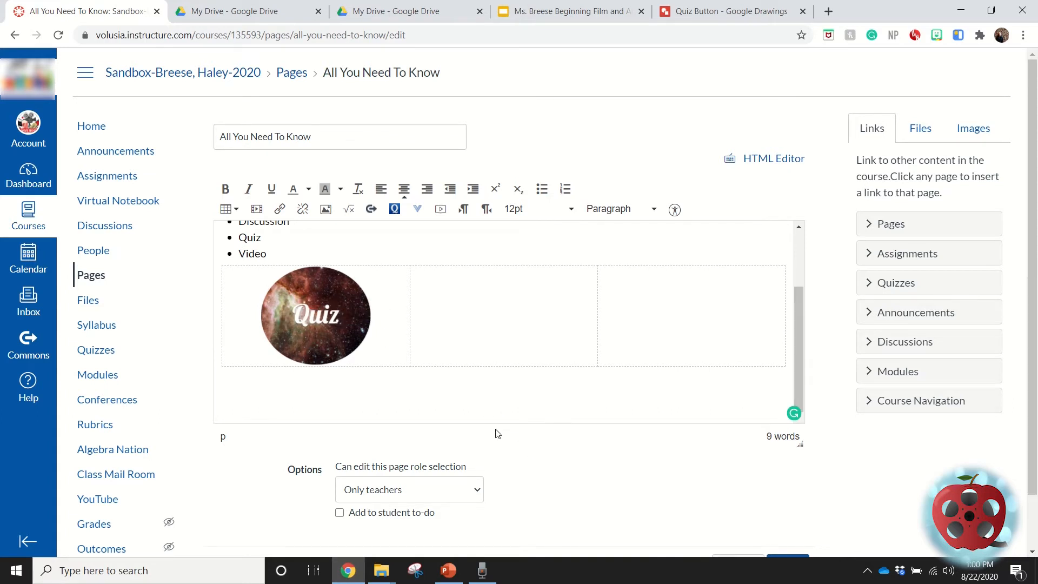
click(257, 211)
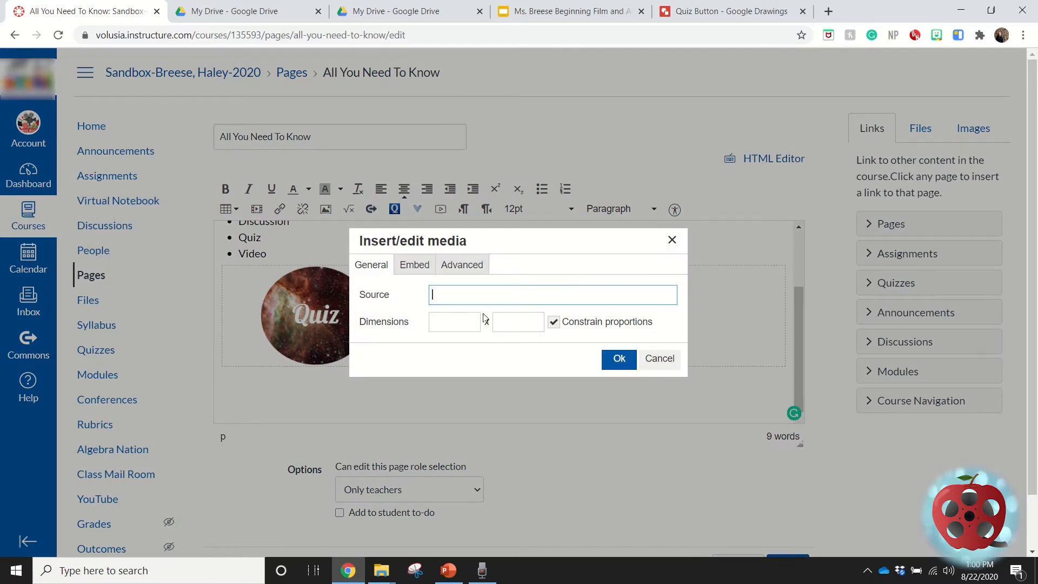
click(413, 270)
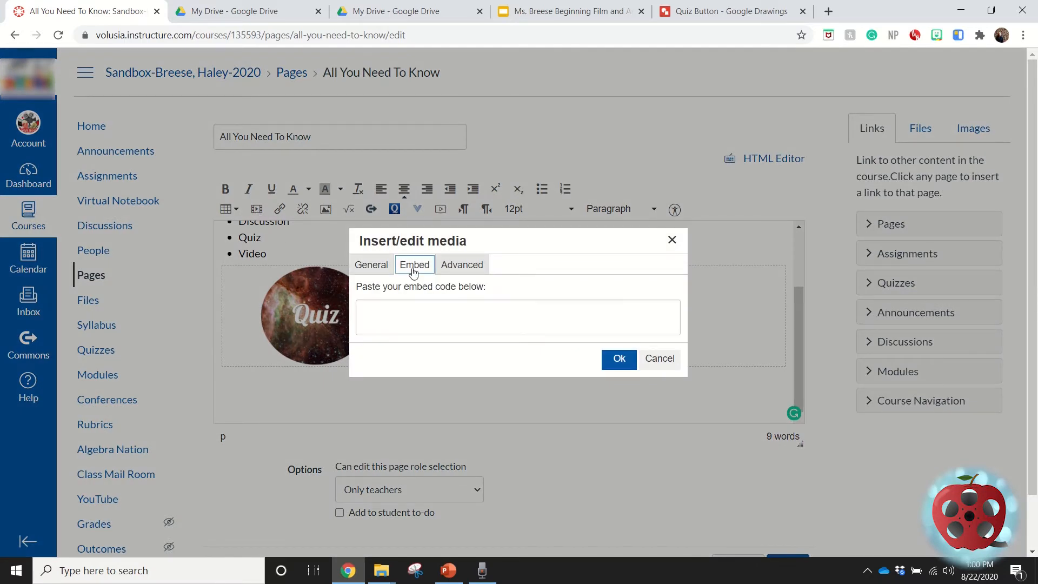
click(421, 315)
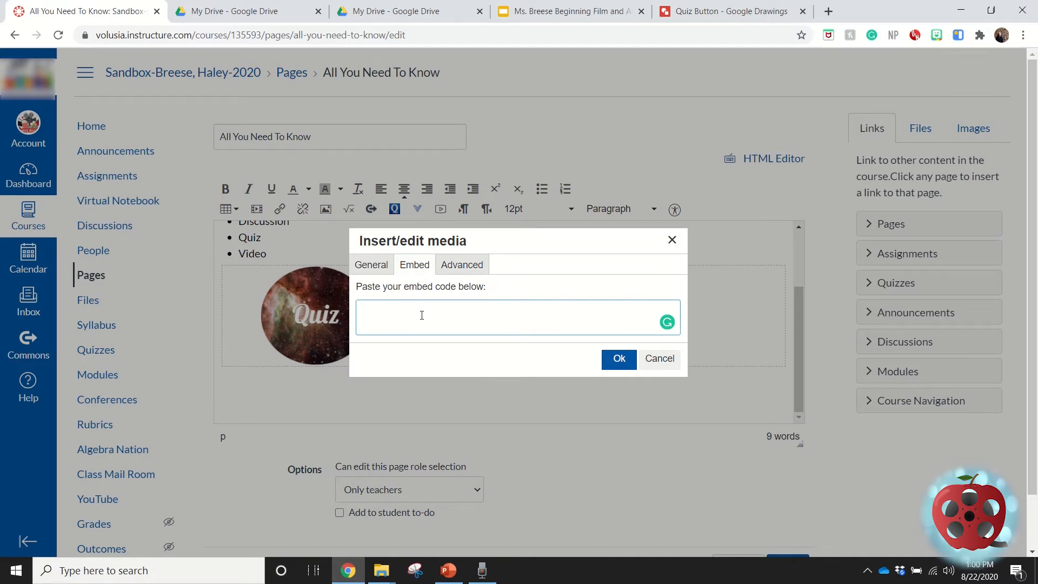
right_click(422, 315)
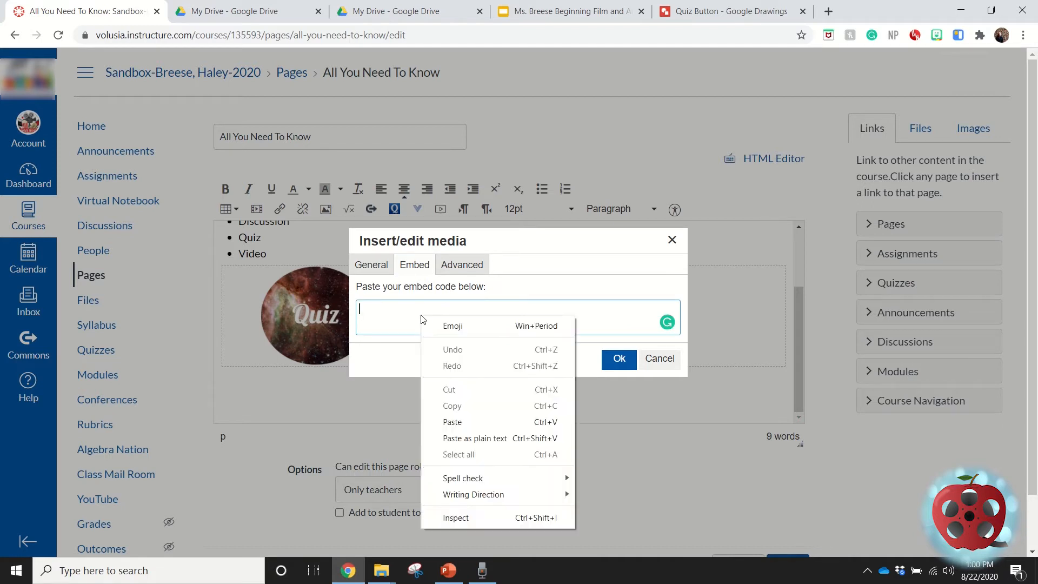
click(497, 419)
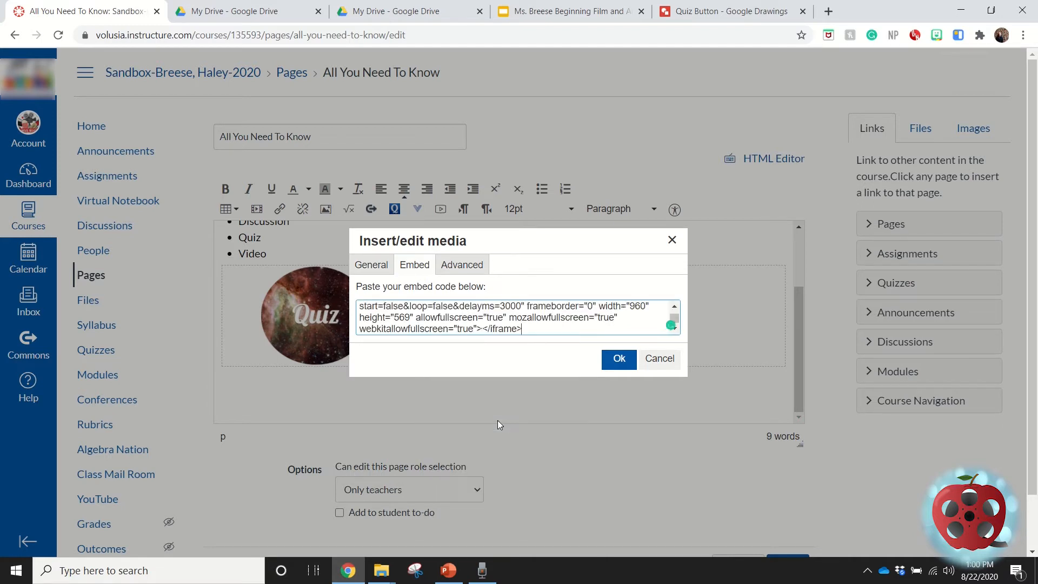
click(620, 357)
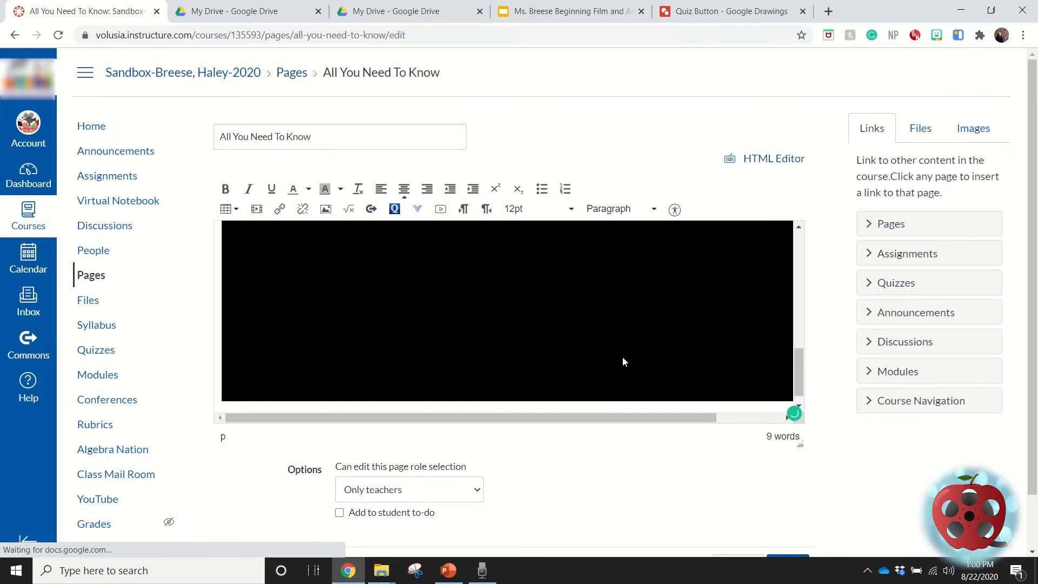
Check the embedded notebook in the editor and save the All You Need To Know page.
drag(800, 372, 809, 340)
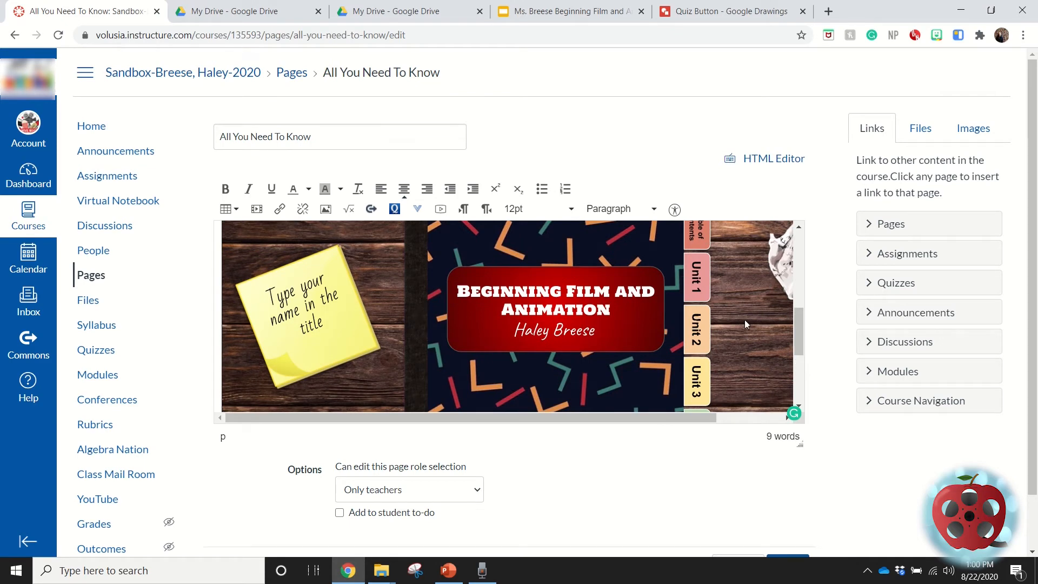
scroll(786, 459, down, 2)
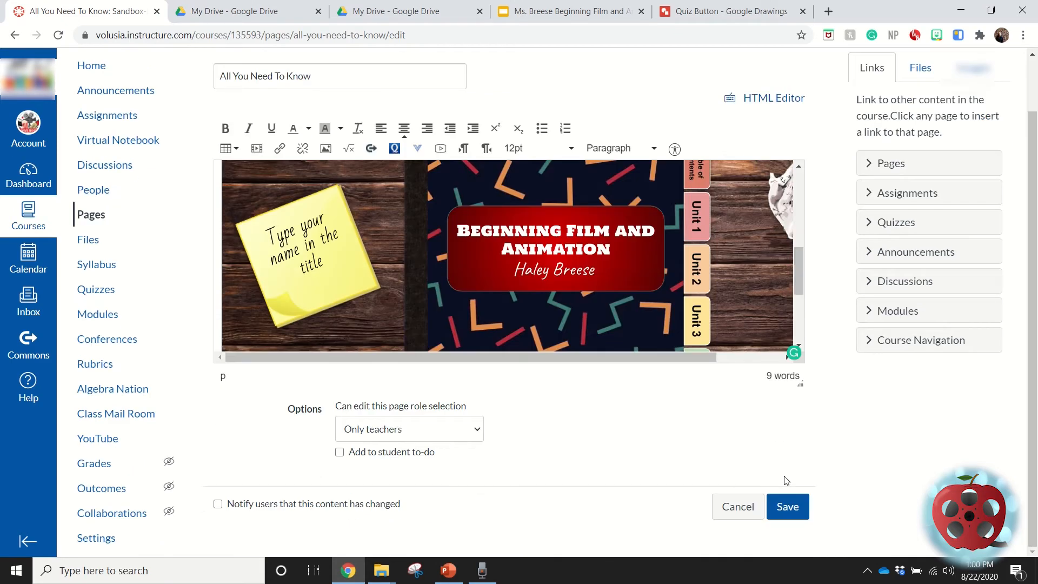
click(788, 507)
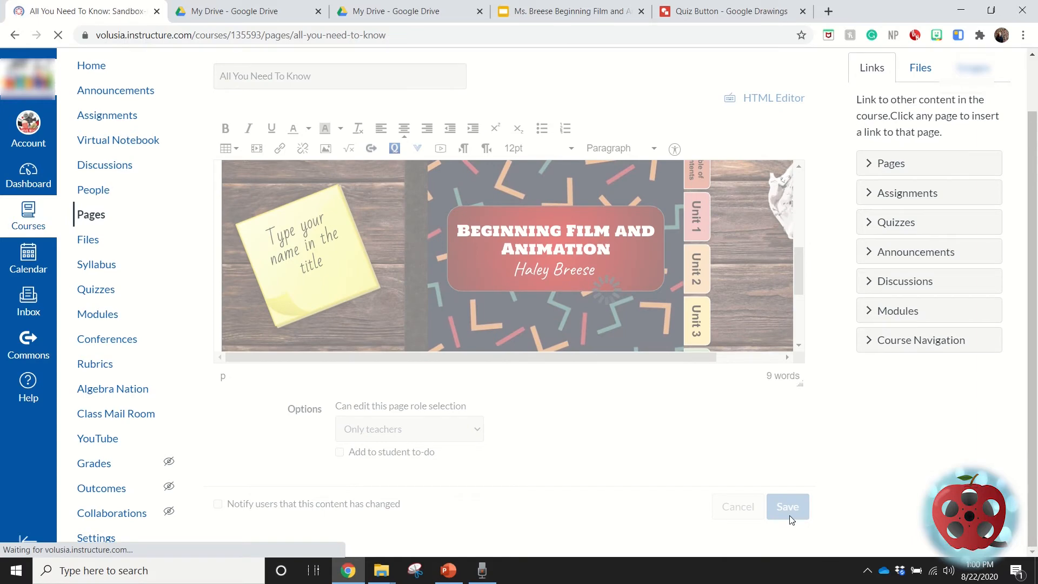
Test the embedded notebook on the saved page by opening its Unit 1, Unit 2, Unit 3 and Unit 4 sections.
scroll(794, 353, down, 1)
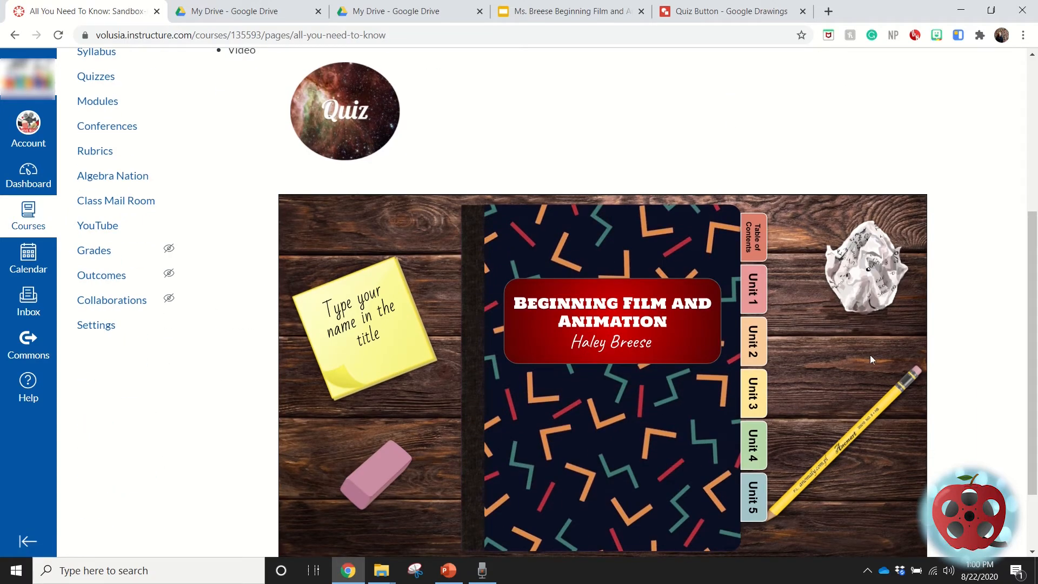
scroll(977, 340, down, 2)
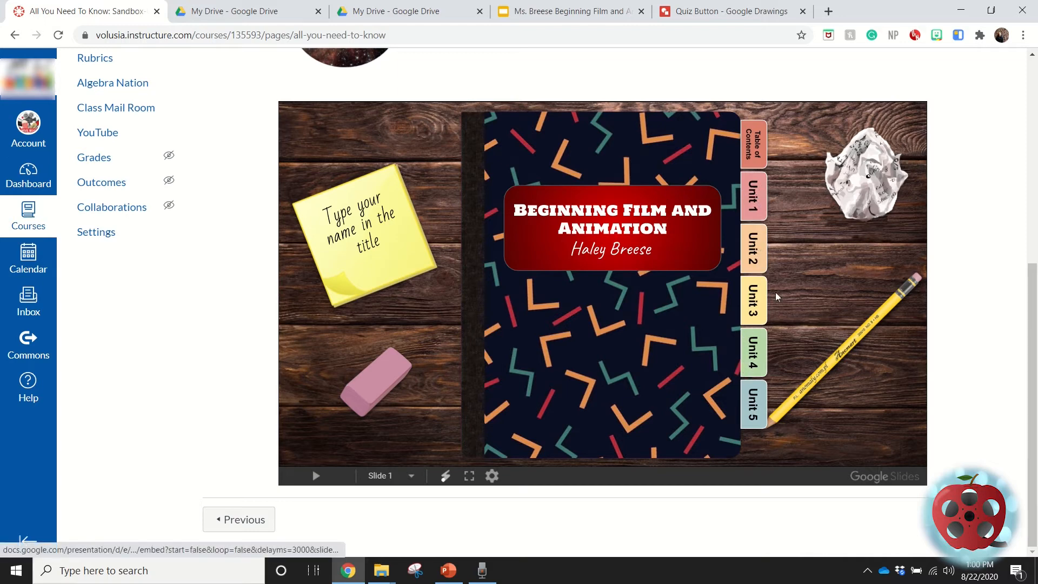
click(765, 187)
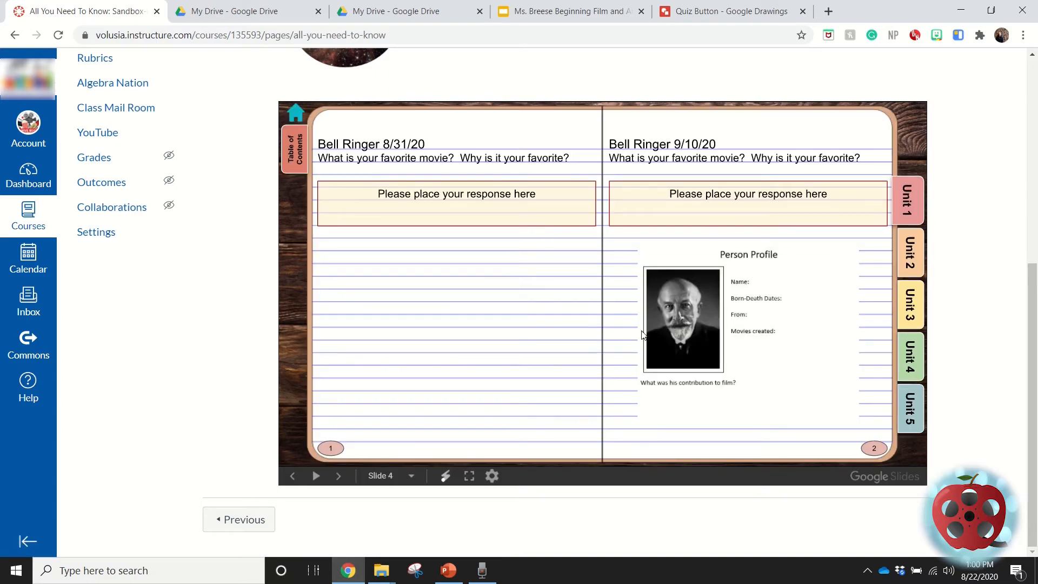
click(918, 264)
click(913, 324)
click(910, 354)
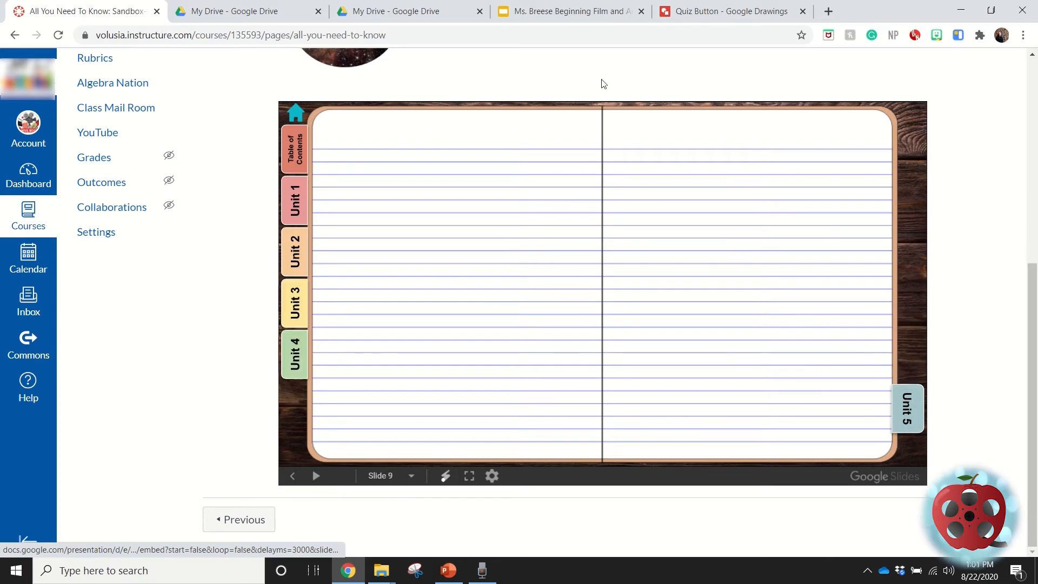
Return the embedded notebook to its cover, open its Unit 1 section and advance to the Early Film worksheet.
click(296, 112)
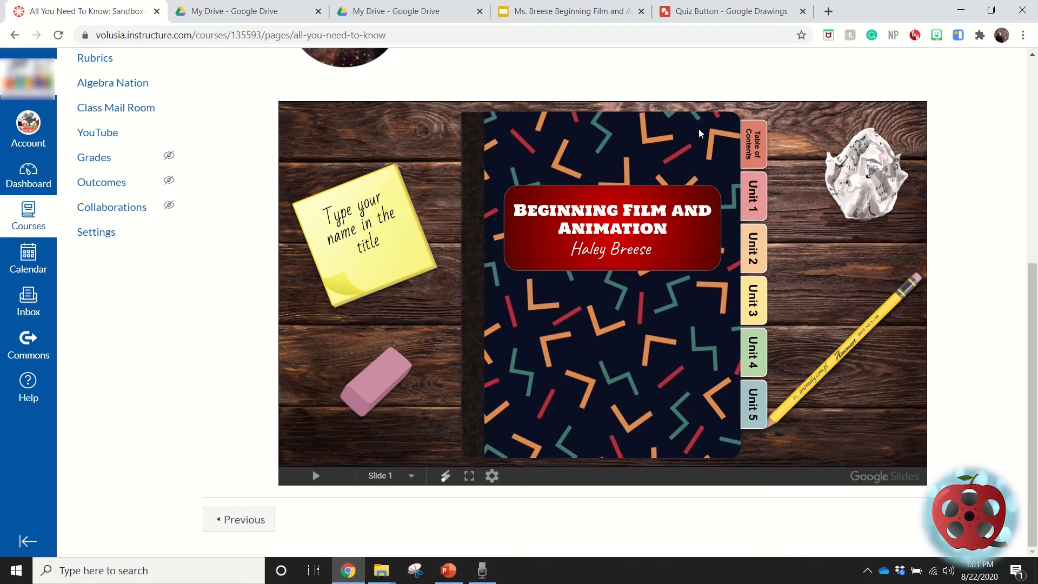
scroll(1016, 216, up, 4)
scroll(1013, 214, down, 4)
click(760, 191)
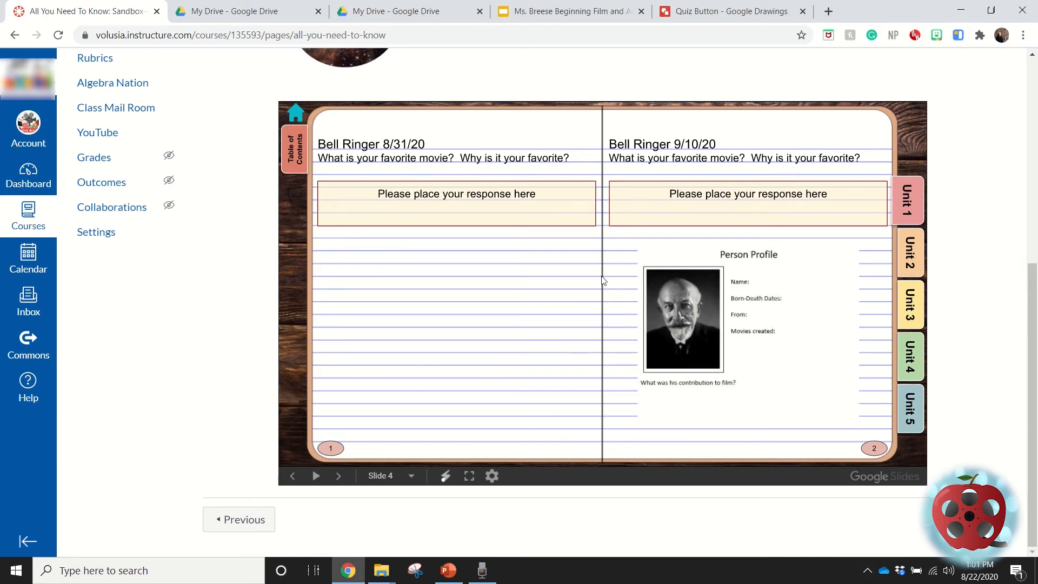
click(282, 155)
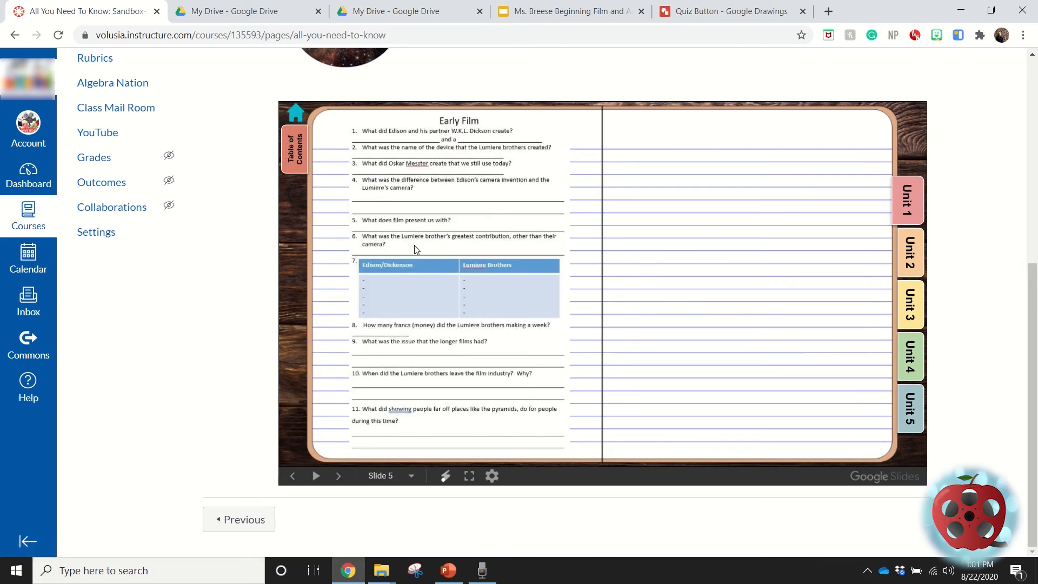
Review the saved page from the Welcome To Film and Animation heading down to the embedded notebook.
scroll(414, 244, up, 4)
scroll(414, 245, down, 2)
scroll(414, 245, down, 2)
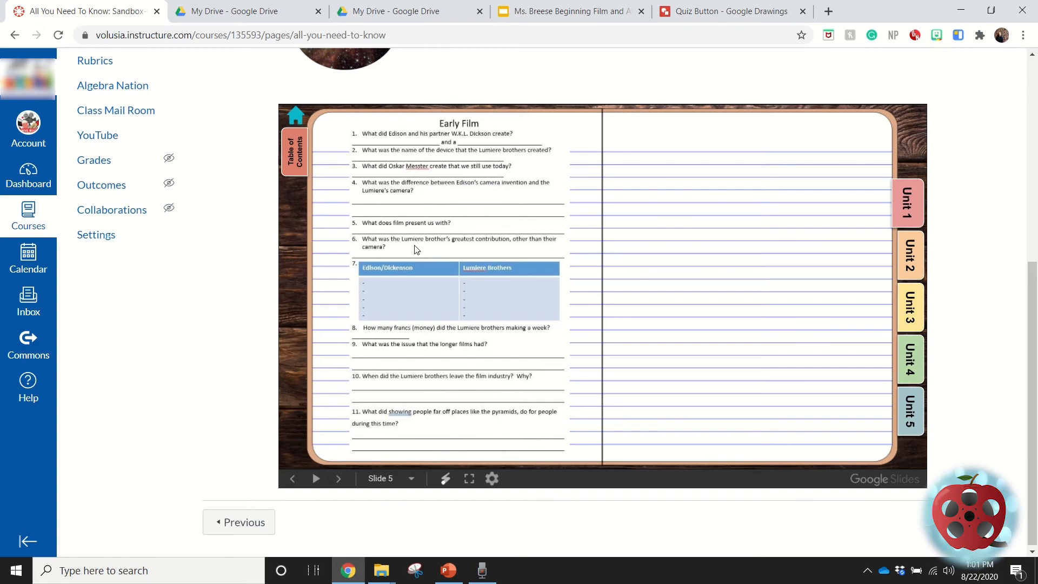
scroll(415, 248, up, 8)
scroll(415, 247, down, 5)
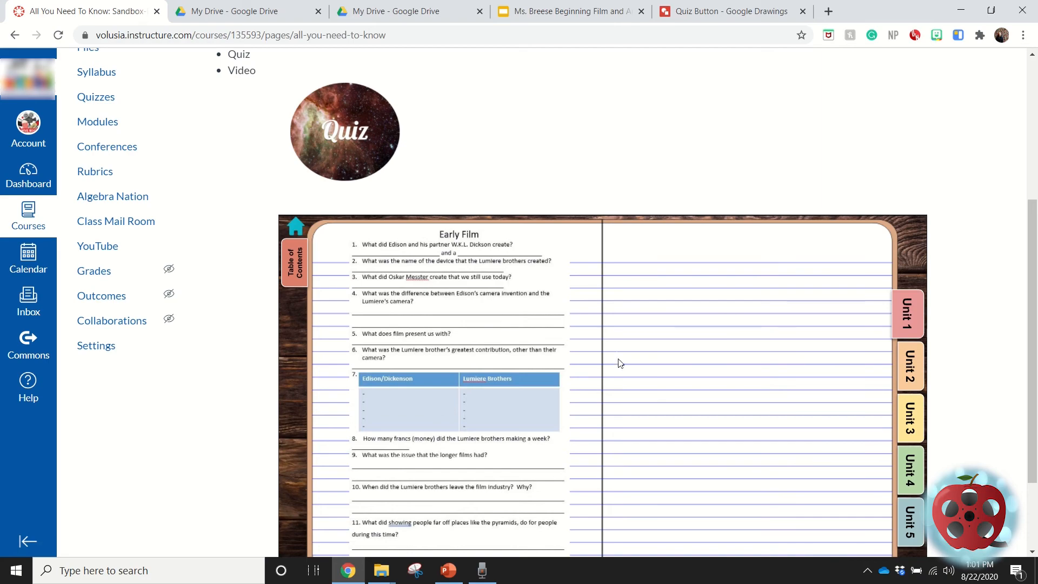
scroll(619, 363, down, 2)
scroll(622, 309, up, 7)
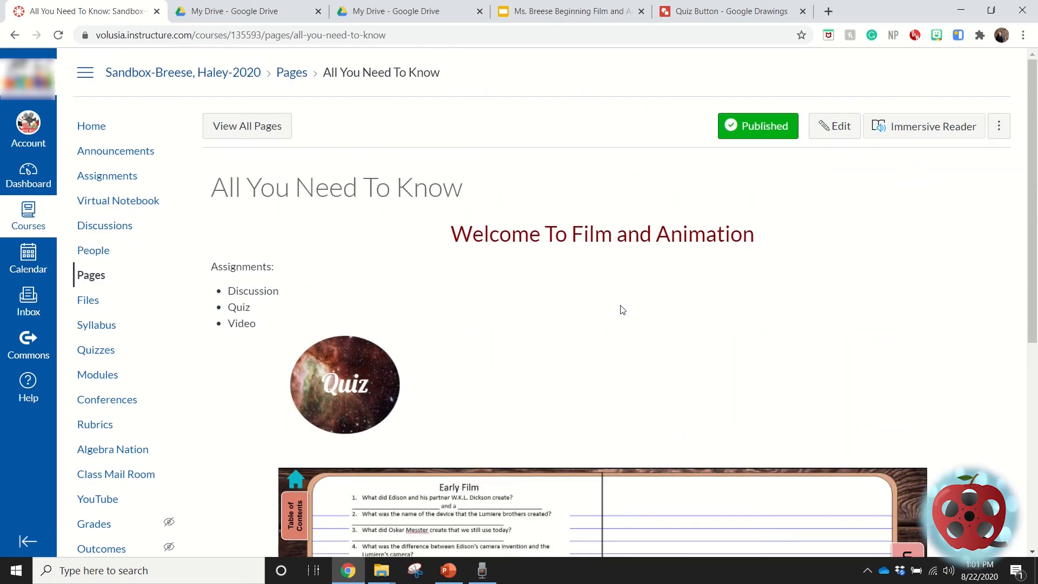